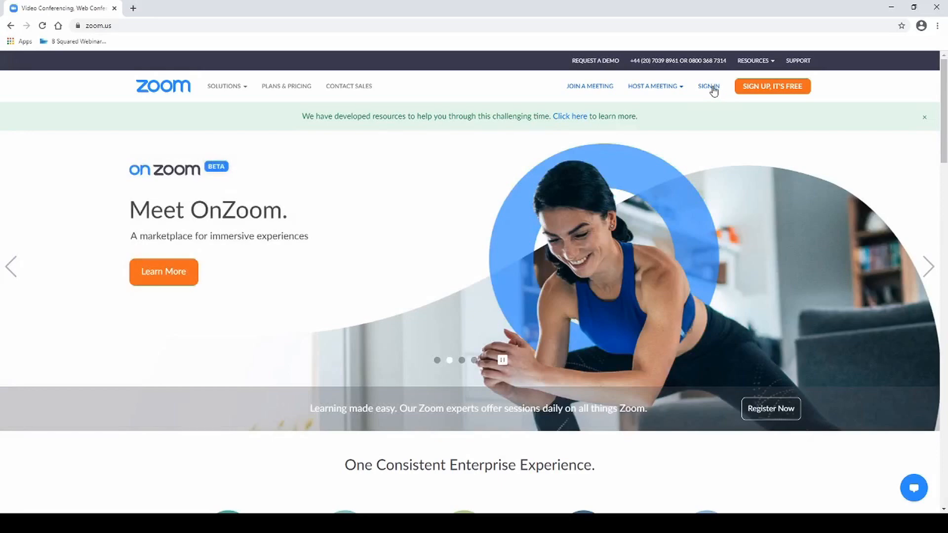
Open the sign-in page and enter the account e-mail address
left_click(711, 87)
left_click(389, 184)
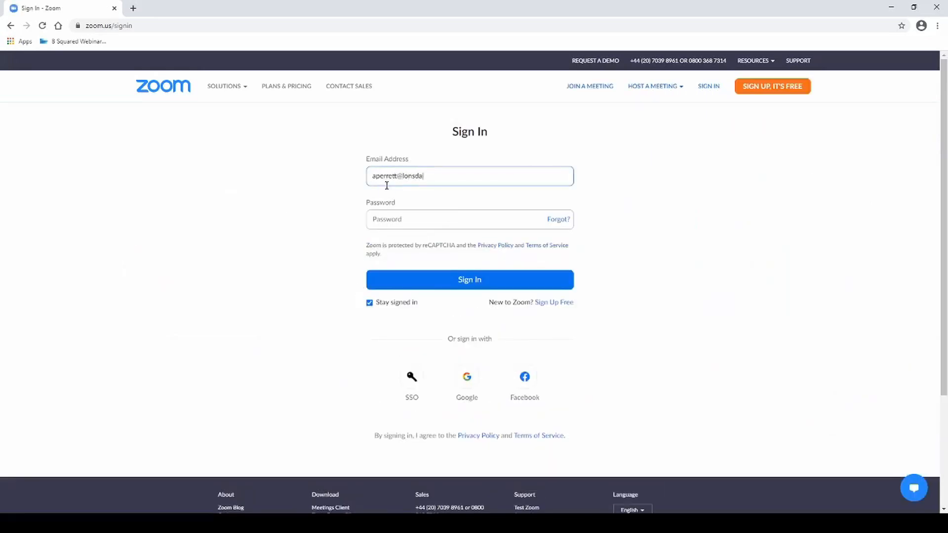
Enter the account password and sign in
key("Tab")
type("••••••••••")
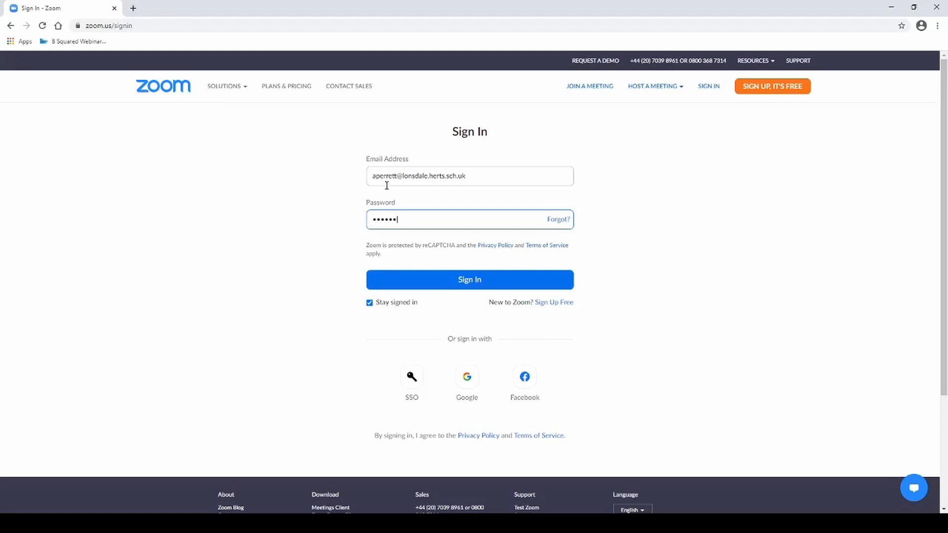
type("•")
key("Return")
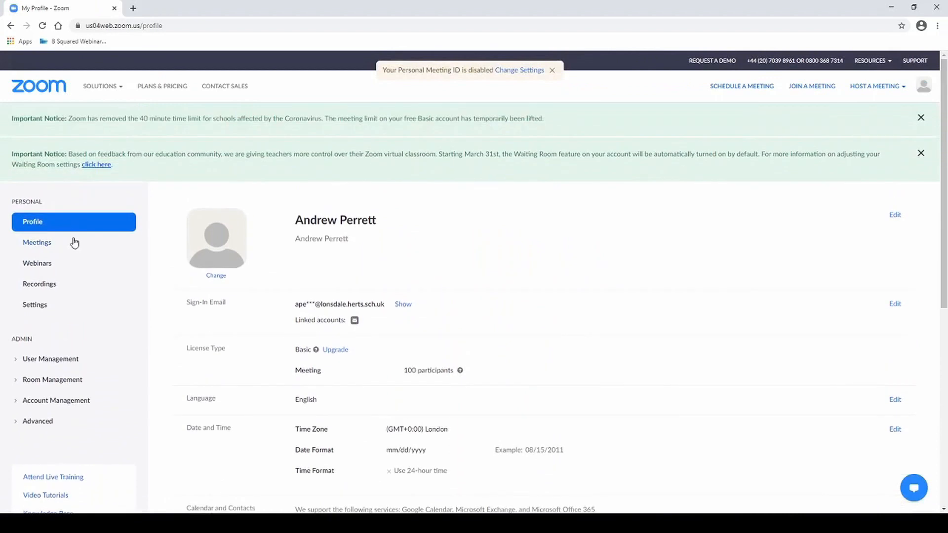
Delete the existing recurring meeting "My Meeting" from the upcoming meetings list
left_click(47, 245)
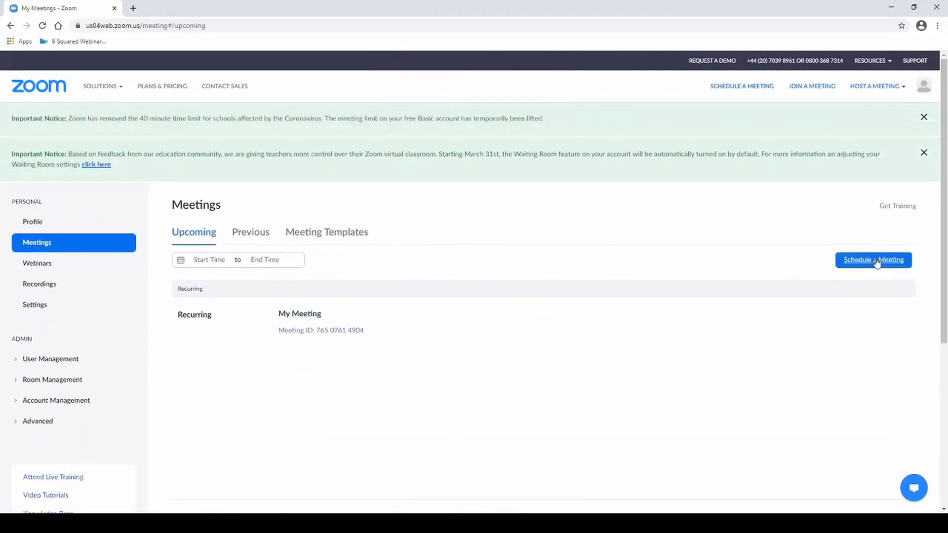
mouse_move(405, 323)
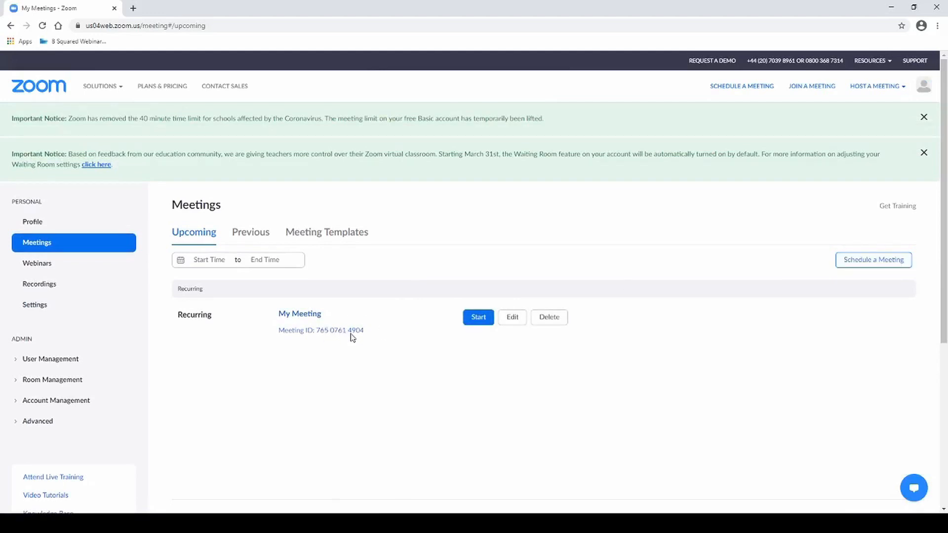
left_click(560, 322)
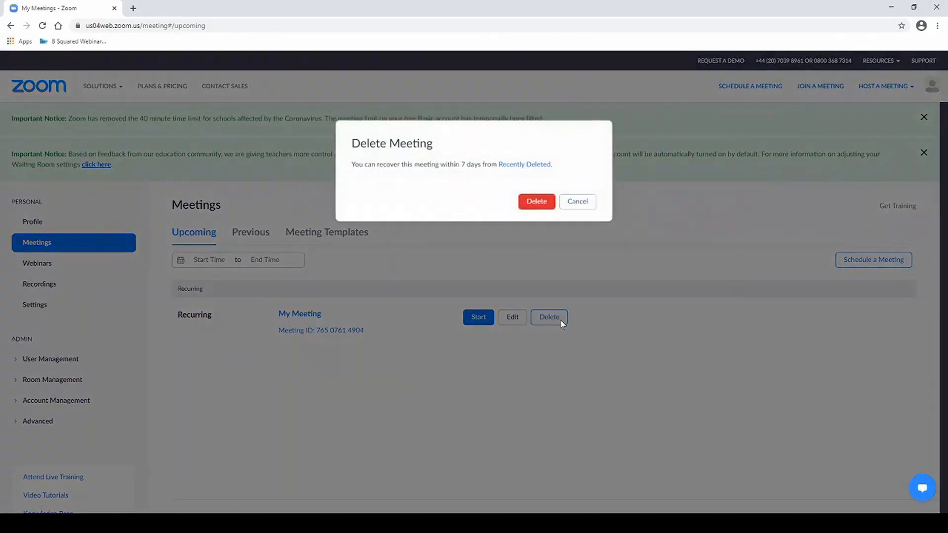
left_click(535, 201)
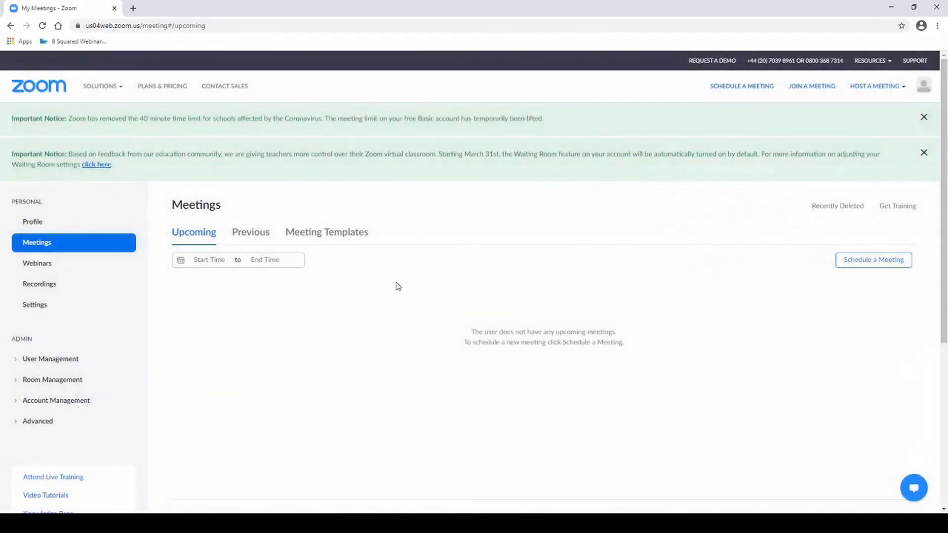
Start scheduling a new meeting with the topic "G Class Lessons"
left_click(873, 262)
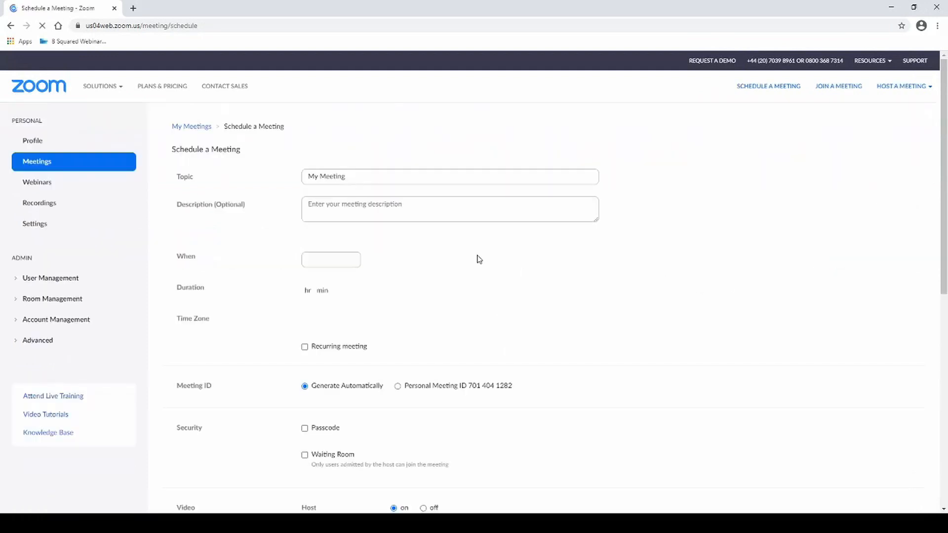
type("G ")
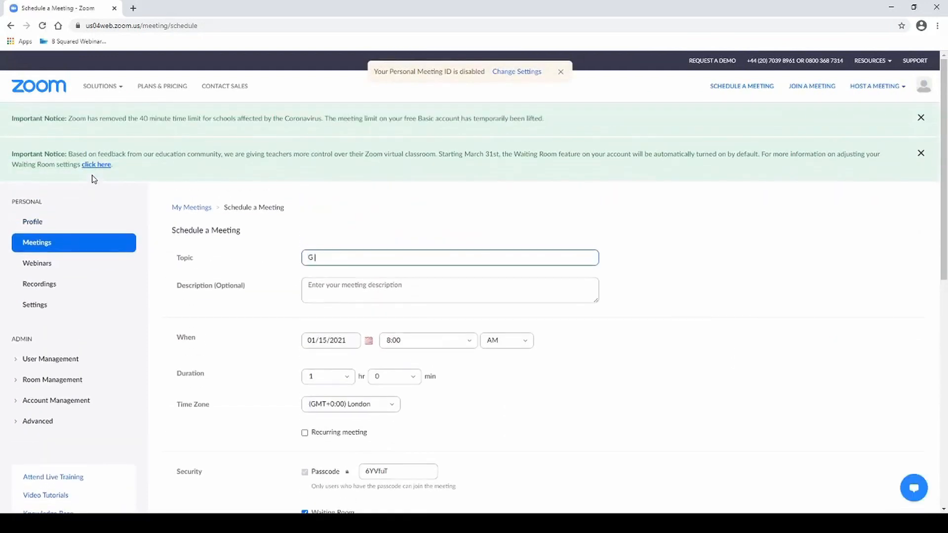
type("Class Lessons")
Make the meeting recurring with the recurrence set to No Fixed Time
scroll(452, 288, "down", 2)
scroll(462, 285, "down", 1)
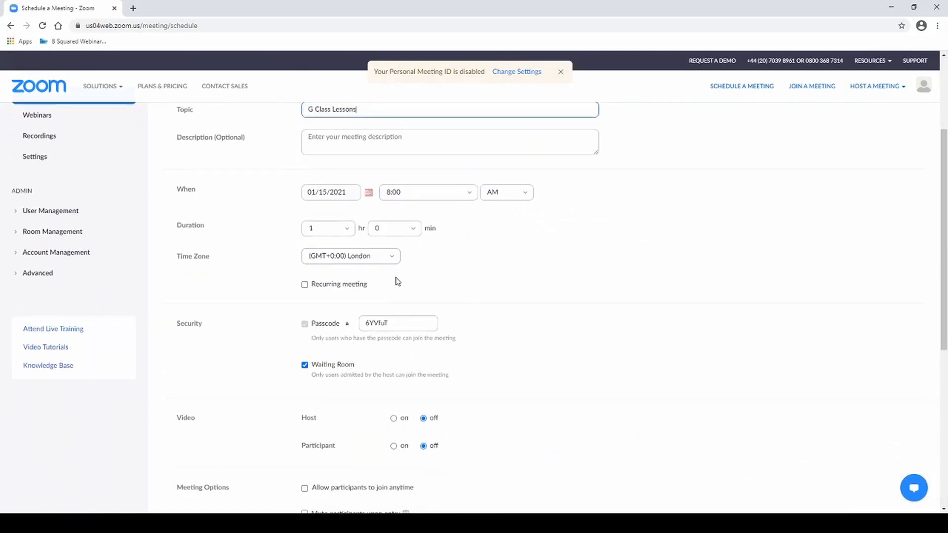
left_click(332, 287)
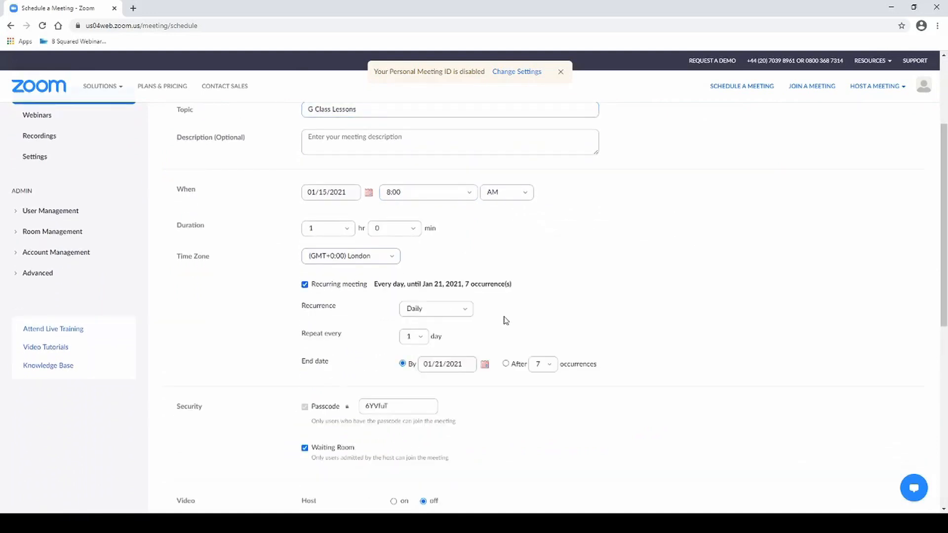
left_click(466, 312)
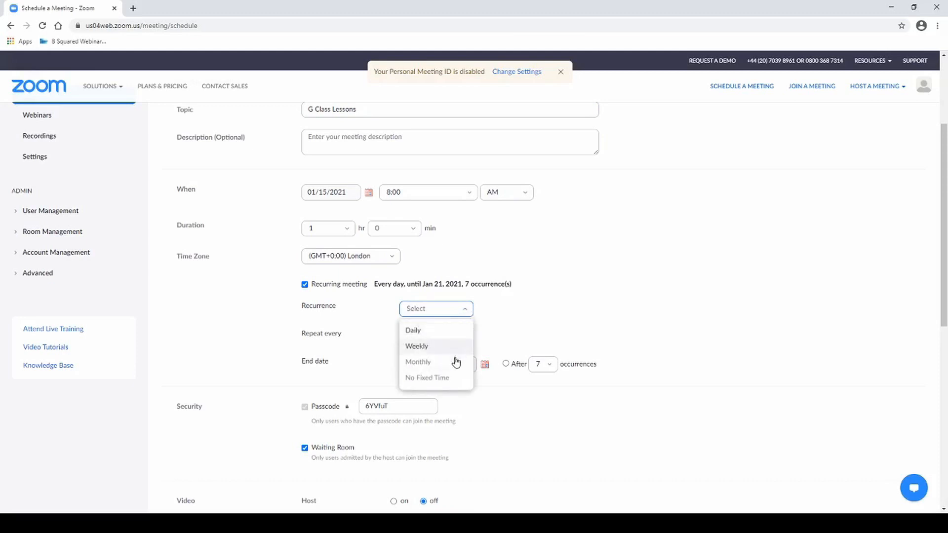
left_click(447, 379)
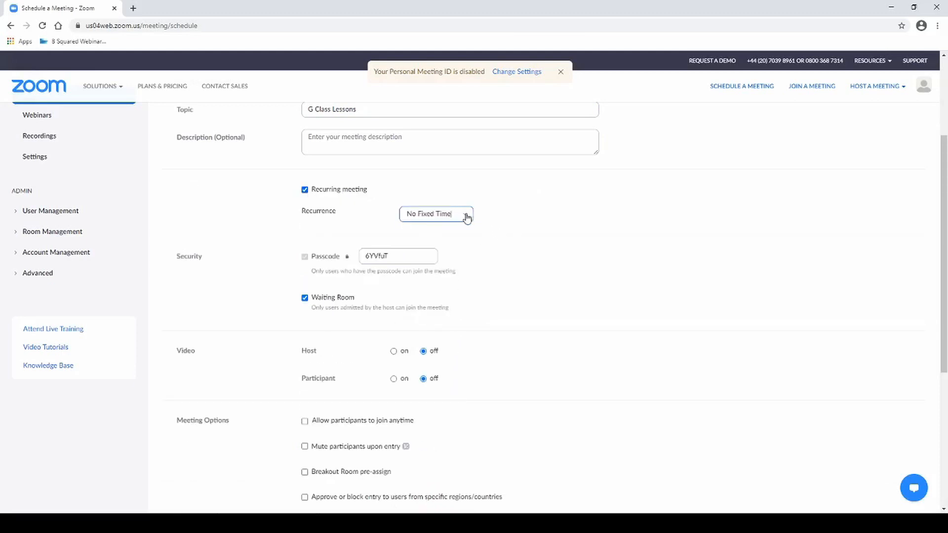
Change the meeting passcode by adding extra characters to it
left_click(414, 257)
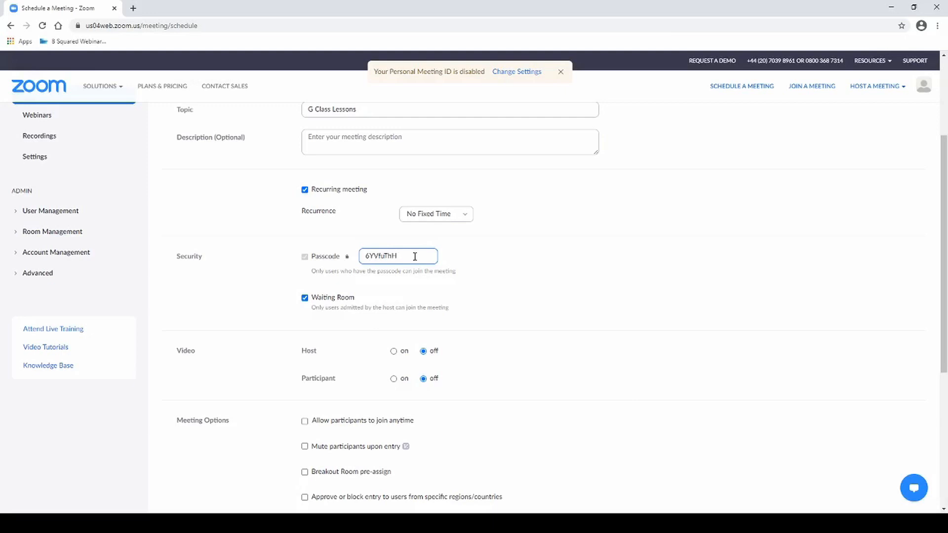
Save the scheduled meeting
scroll(389, 298, "down", 2)
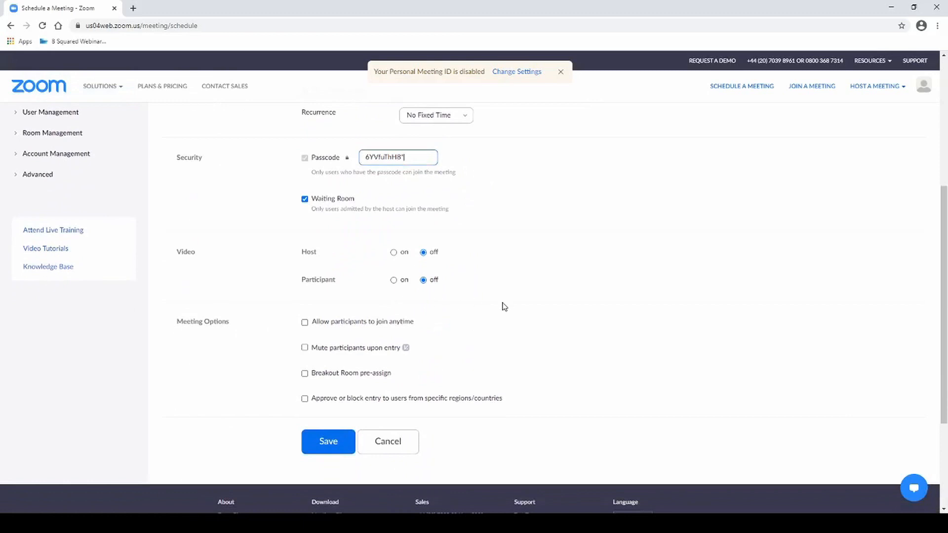
scroll(504, 308, "up", 3)
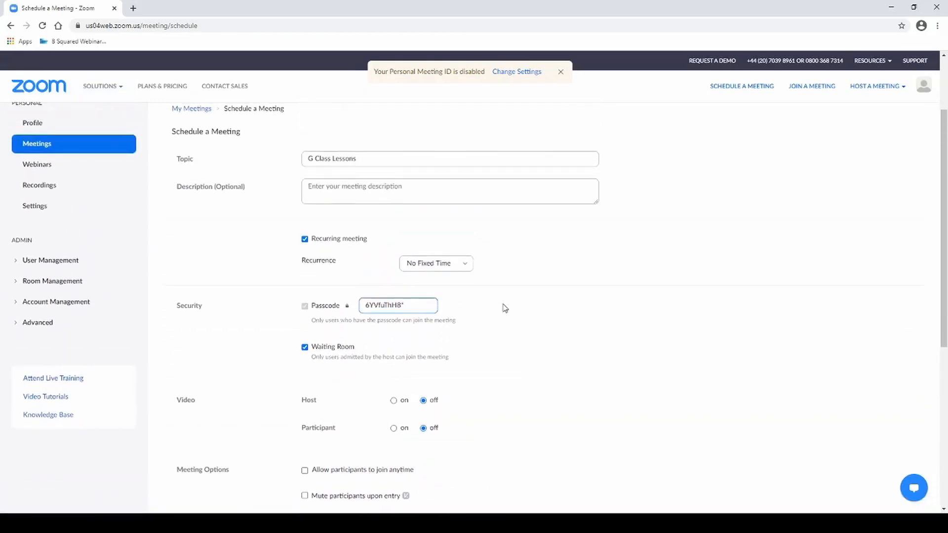
scroll(505, 308, "down", 1)
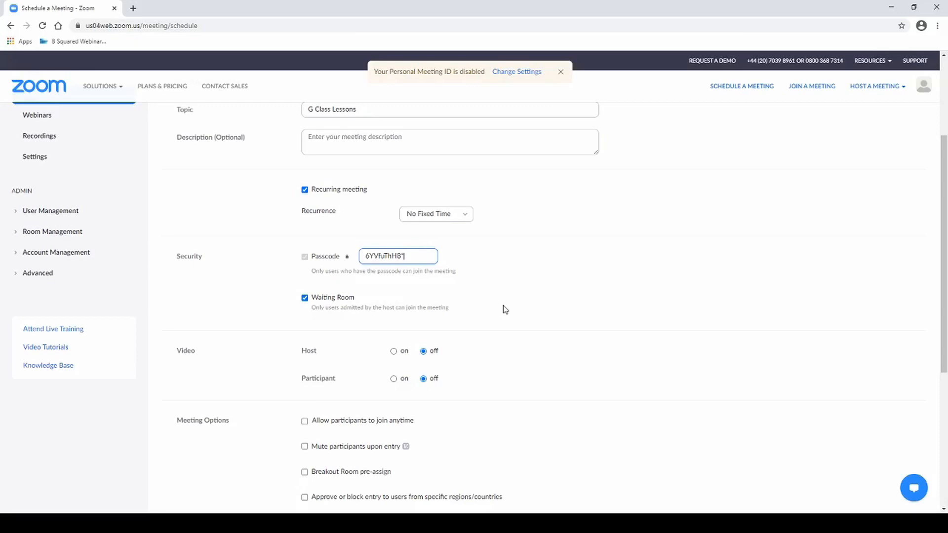
scroll(508, 306, "down", 3)
left_click(321, 395)
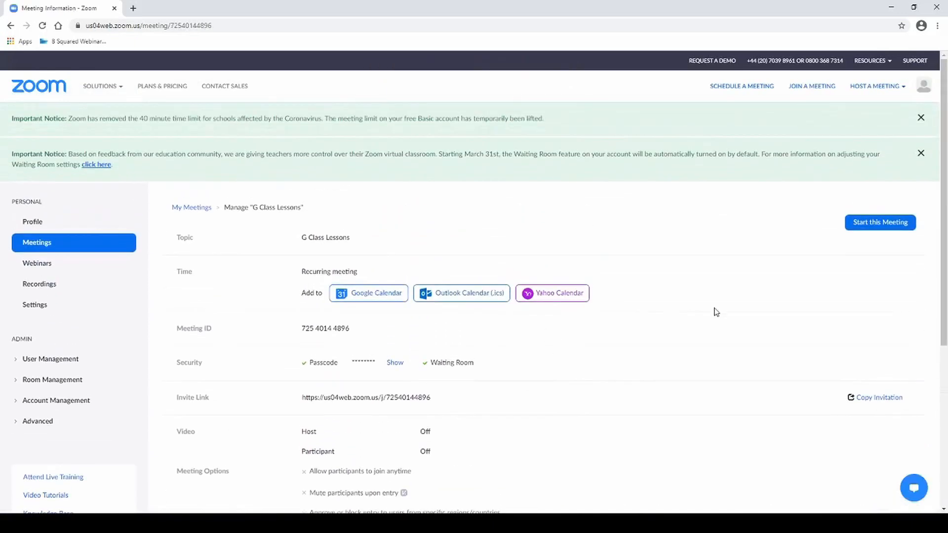
Open the meeting invitation, highlight its join link, meeting ID and passcode, and close it without copying
scroll(790, 321, "down", 2)
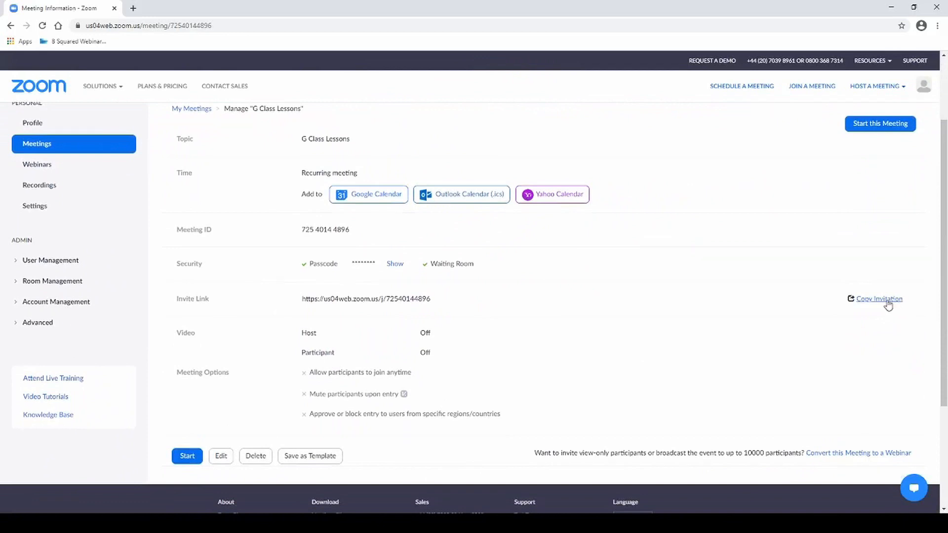
left_click(881, 300)
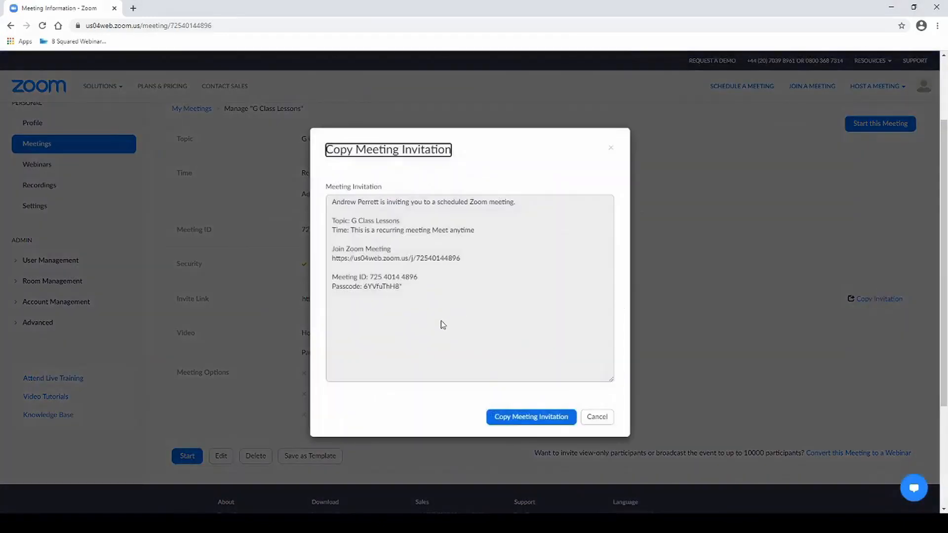
left_click(473, 260)
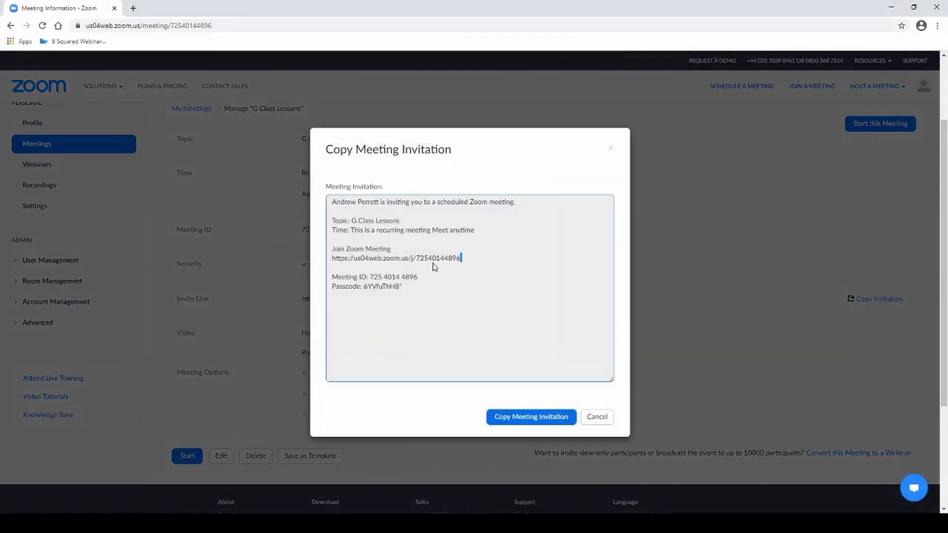
left_click_drag(432, 281, 332, 260)
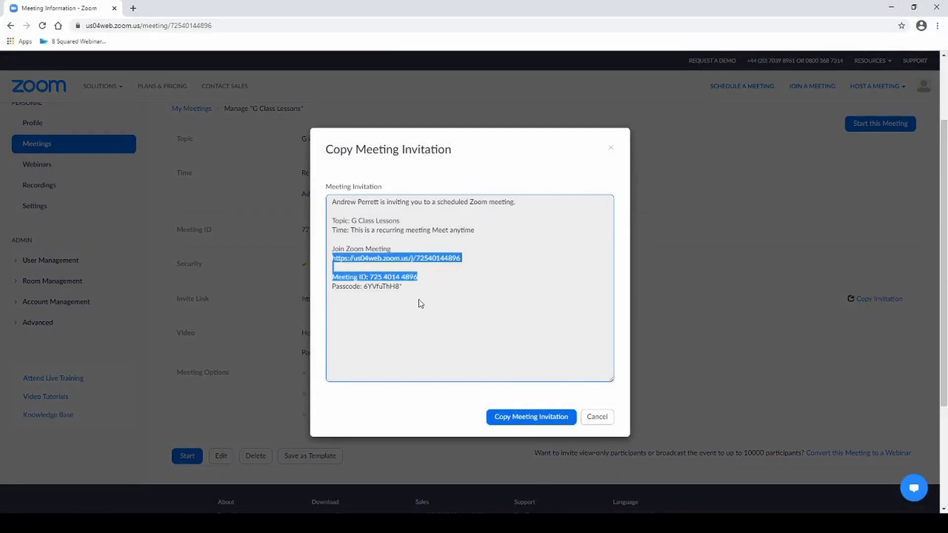
left_click_drag(411, 288, 332, 292)
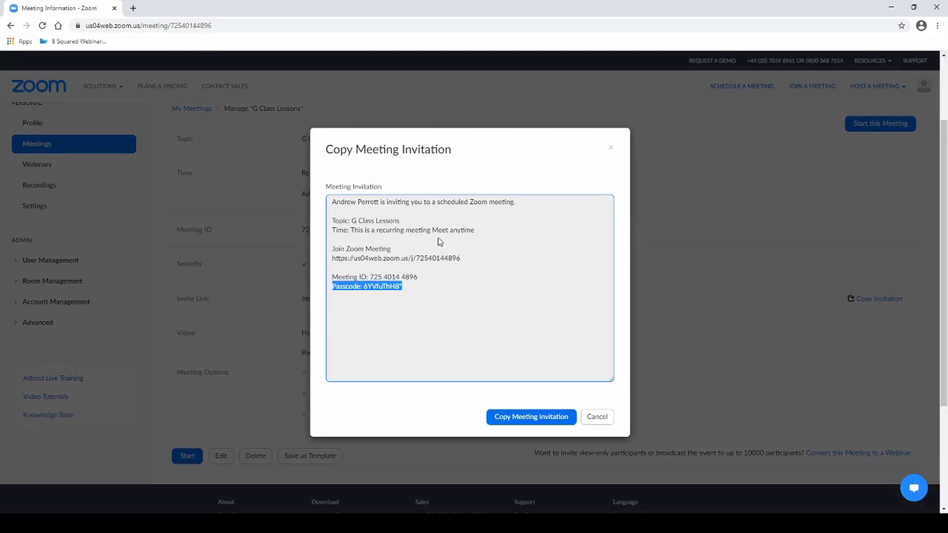
left_click(597, 418)
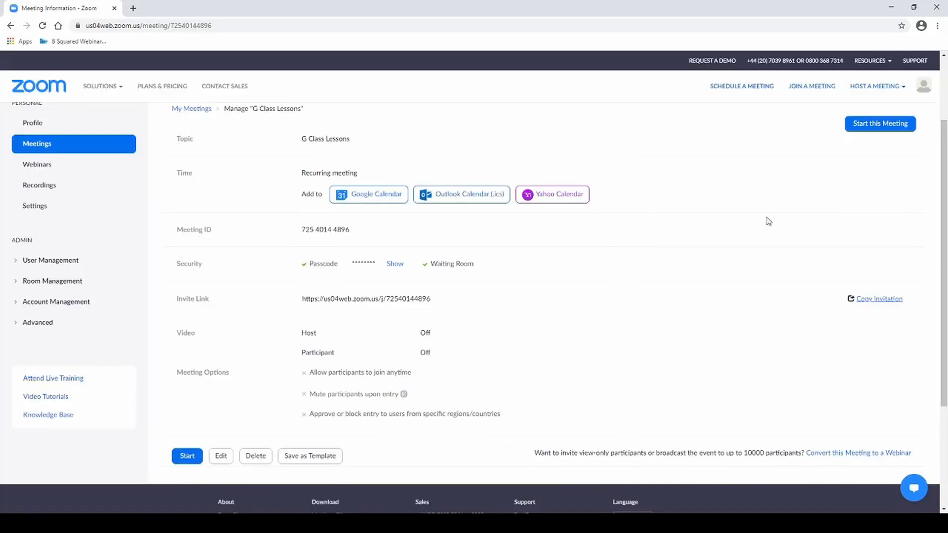